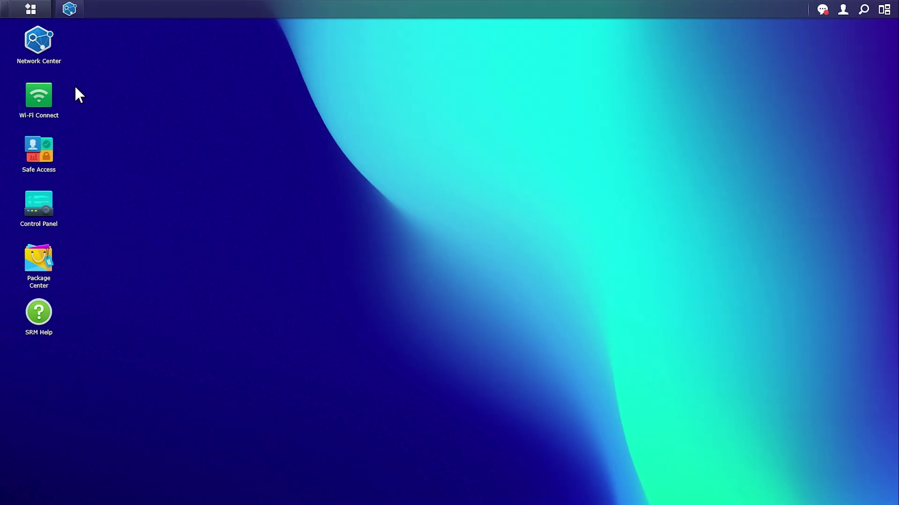
Open Network Center, review connected devices in Traffic Control, then start creating a new local network
click(73, 7)
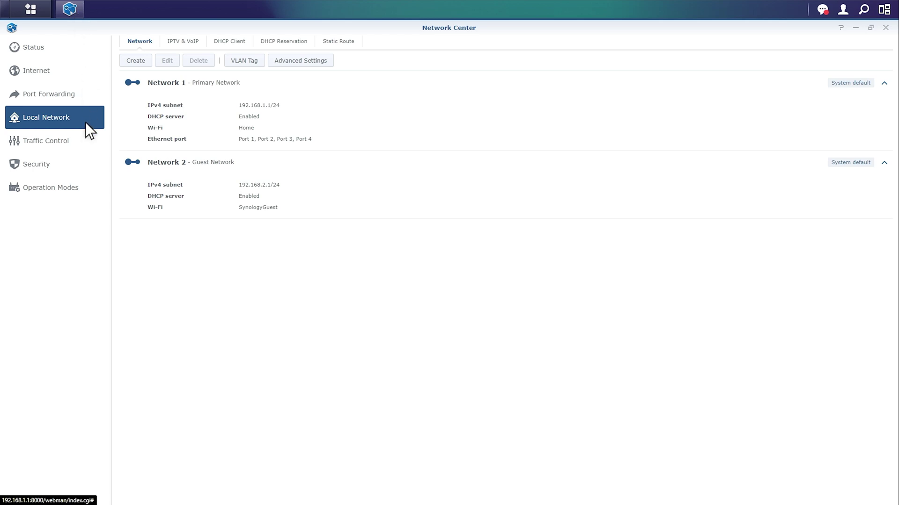
click(84, 143)
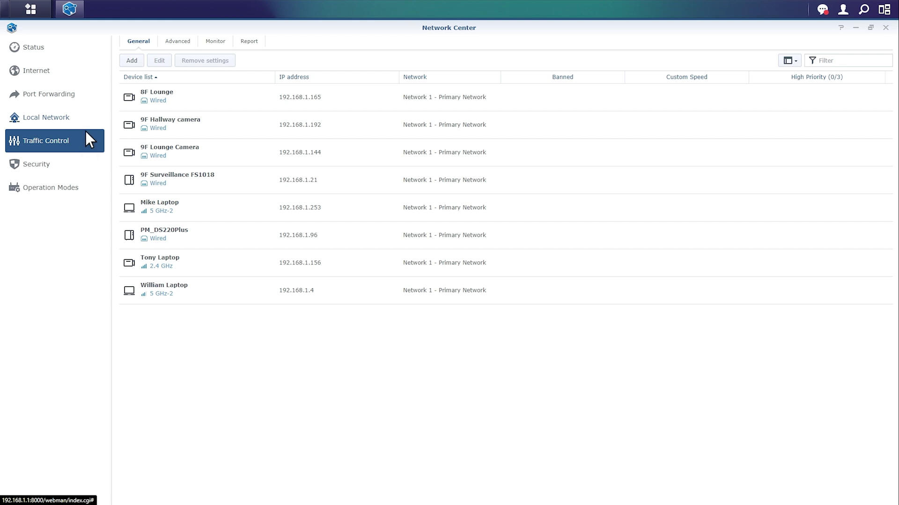
click(86, 116)
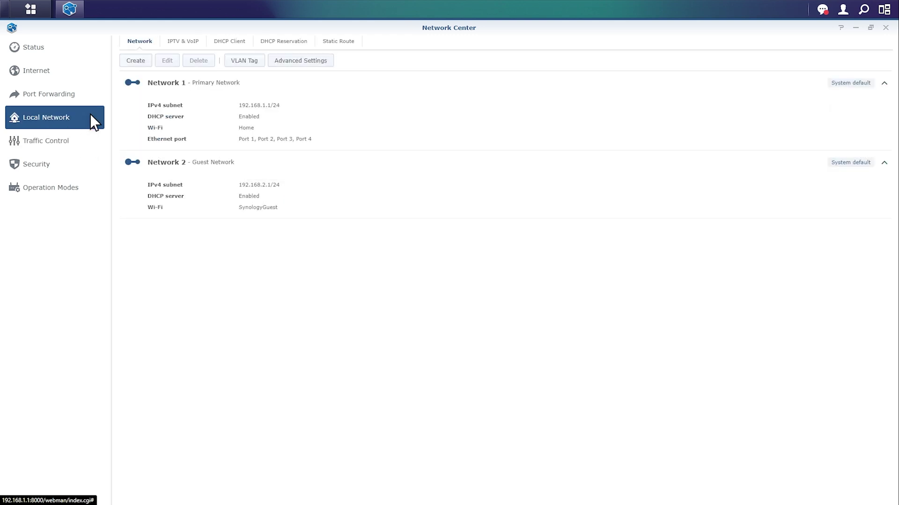
click(147, 64)
Name the new network 'IoT Network', set its isolation, and skip Ethernet port assignment
click(408, 215)
text(IoT Network)
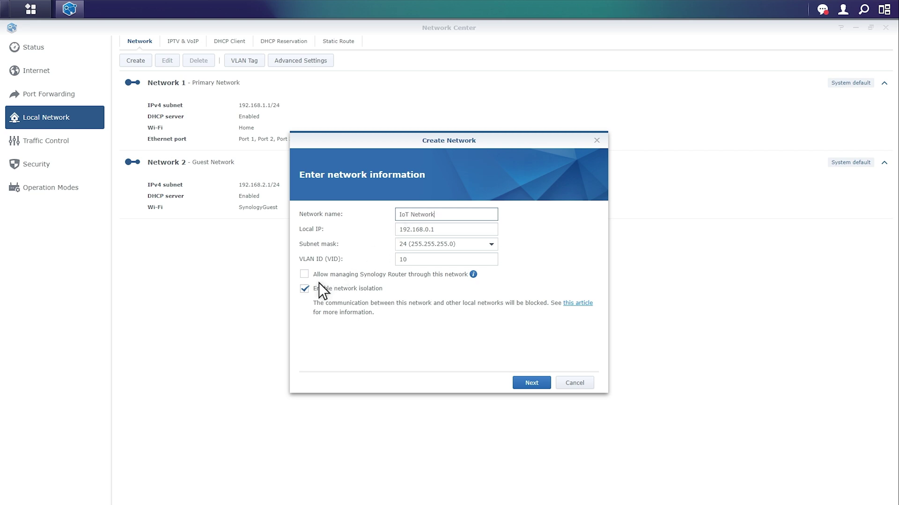
click(305, 290)
click(521, 383)
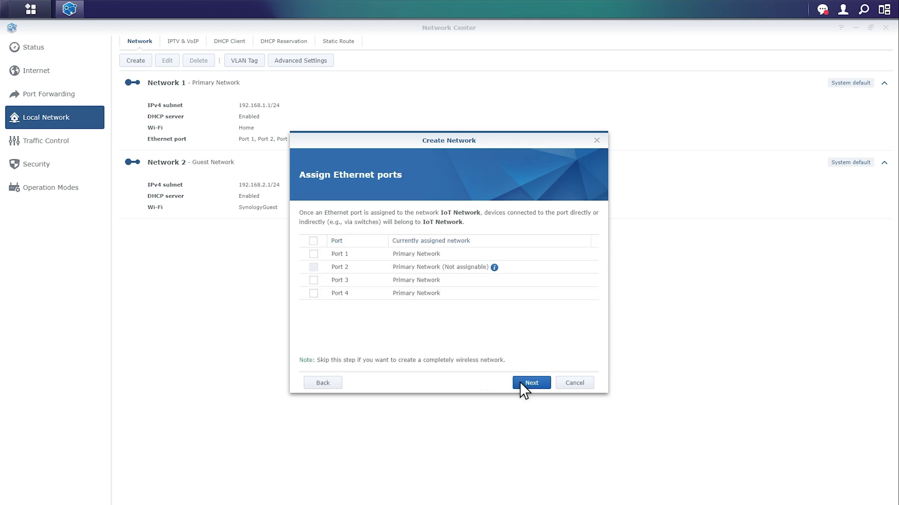
click(520, 383)
Give it a password-protected 'IoT Network' Wi-Fi SSID and create the network
click(304, 229)
click(412, 243)
text(IoT Network)
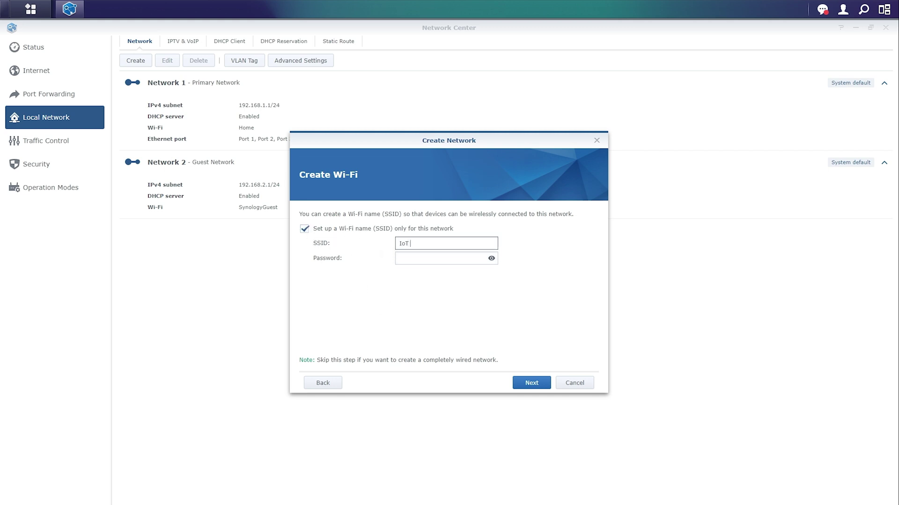
click(421, 258)
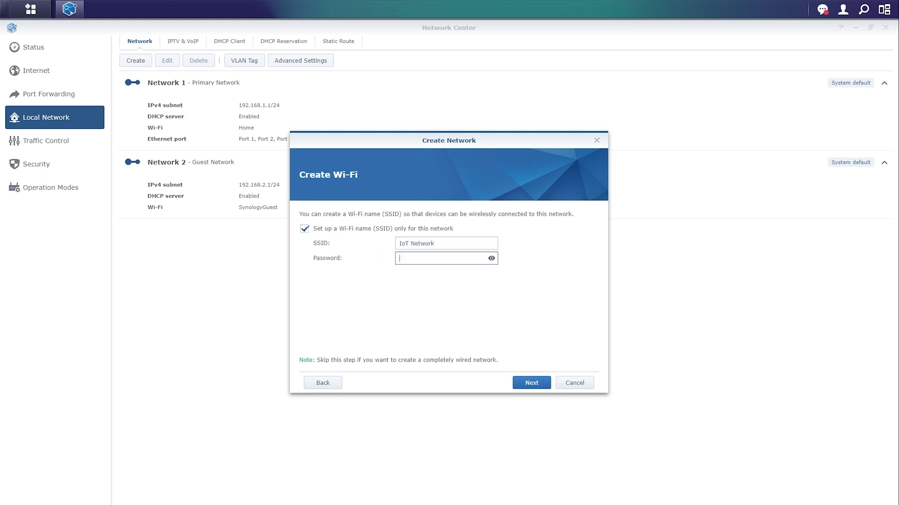
text(••••••••)
click(532, 383)
click(531, 383)
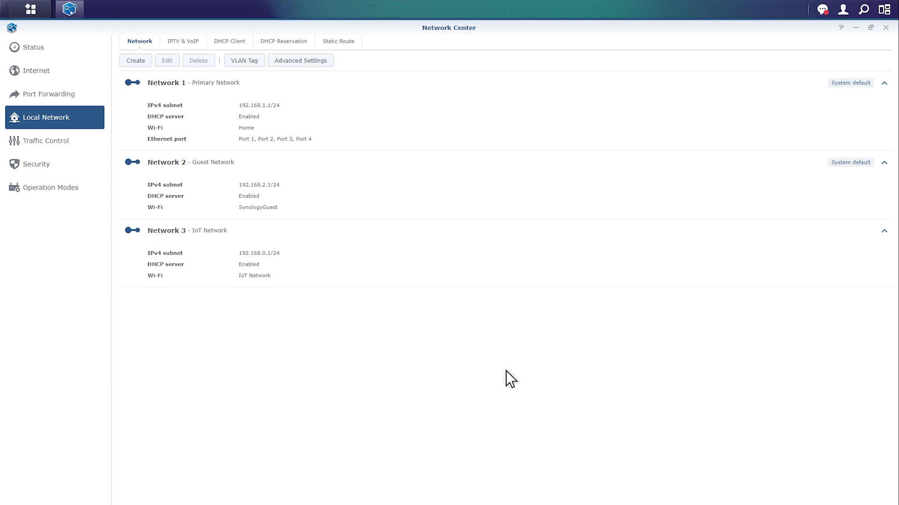
In Wi-Fi Connect's WPS settings, switch the paired SSID from Home to IoT Network
click(41, 9)
click(629, 75)
click(130, 171)
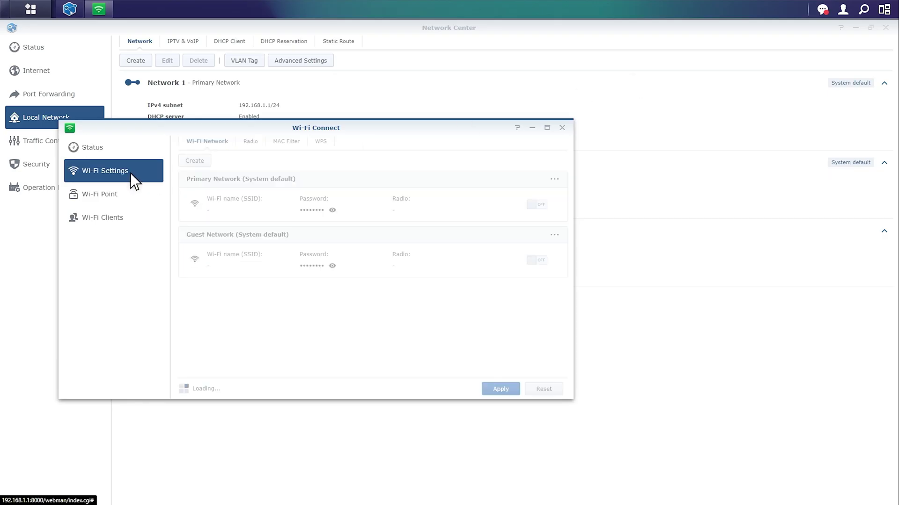
click(546, 128)
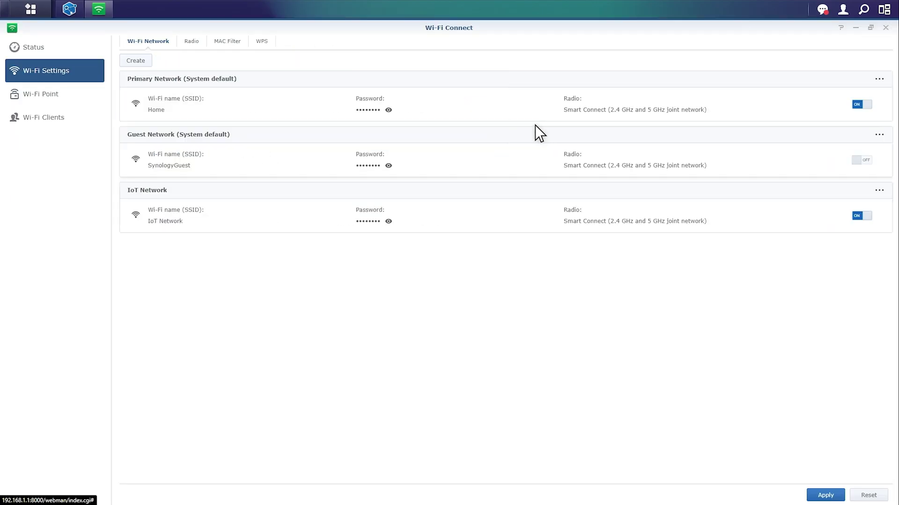
click(269, 40)
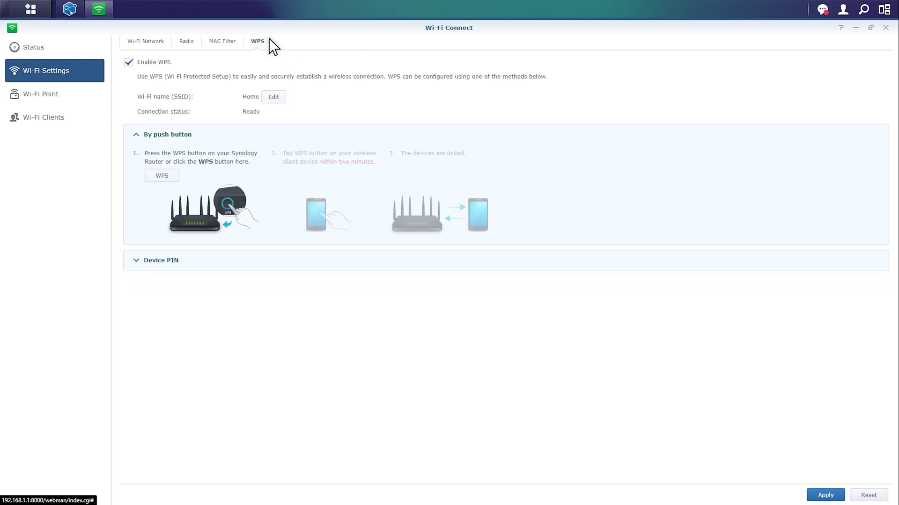
click(282, 102)
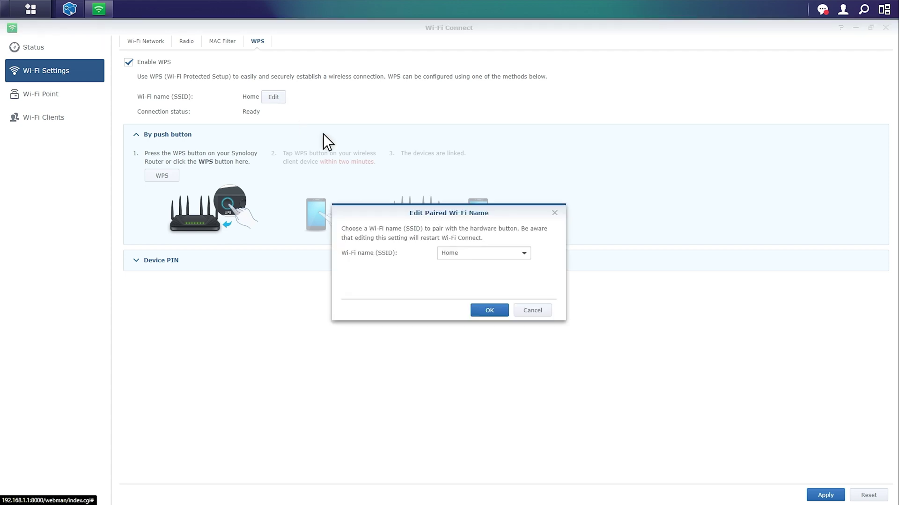
click(524, 253)
click(517, 282)
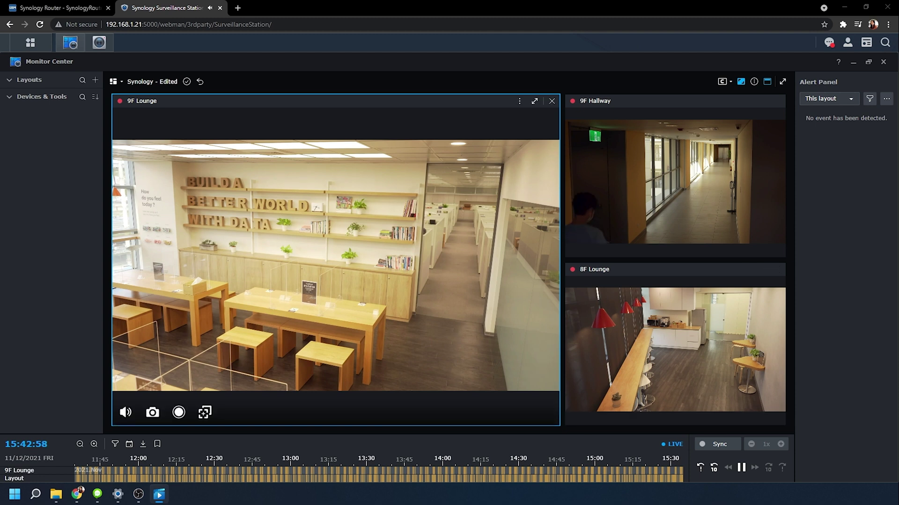
Return to the Synology Router browser tab and make the browser full screen
click(61, 9)
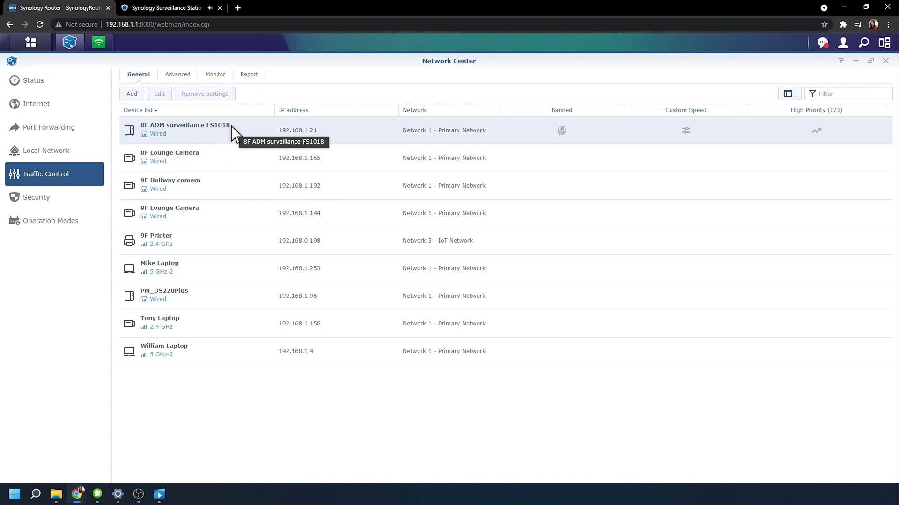
key(F11)
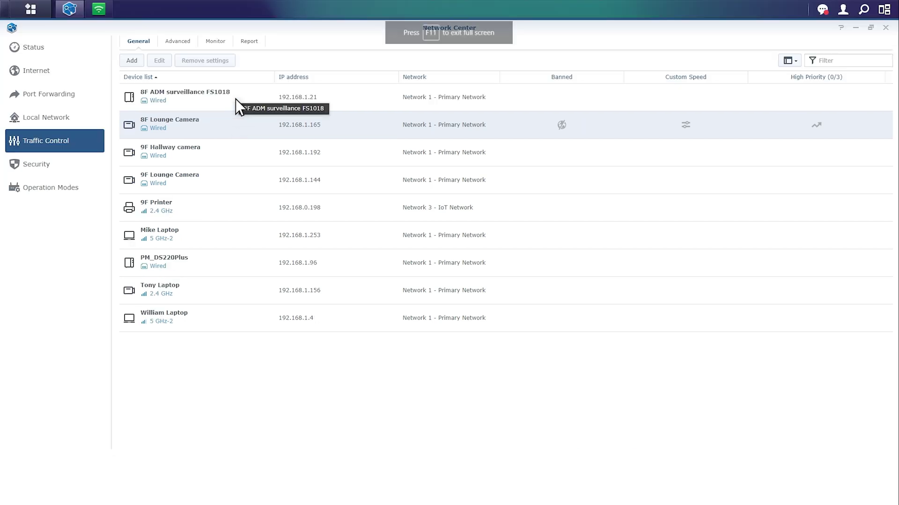
Add Ethernet Port 4 to Network 3 – IoT Network, then view devices in Traffic Control
click(79, 123)
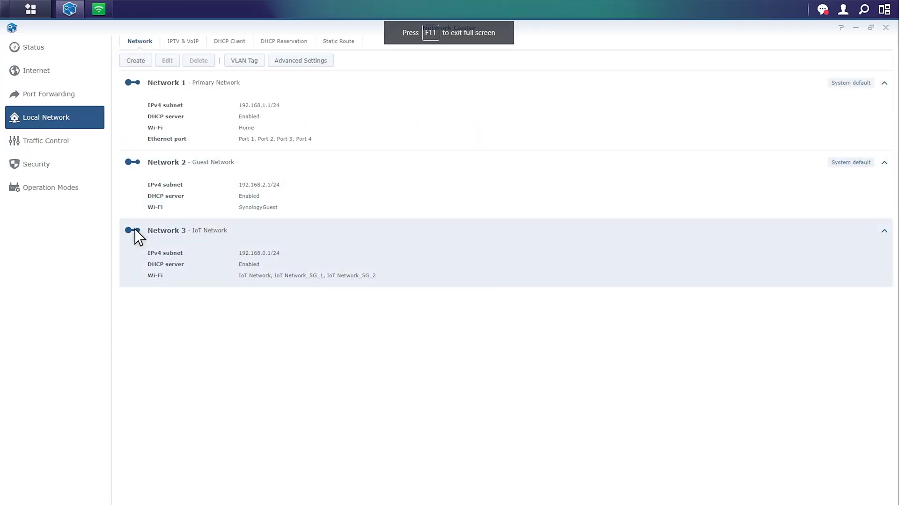
click(136, 237)
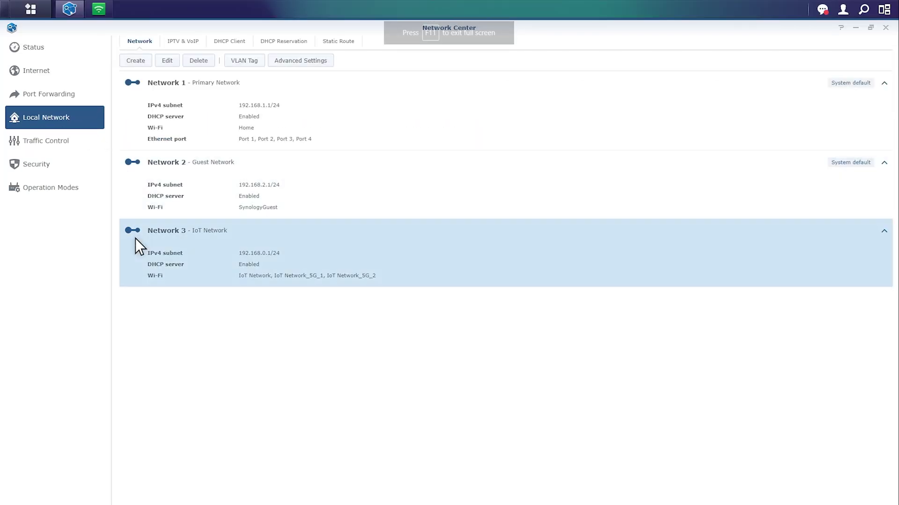
click(173, 63)
click(333, 159)
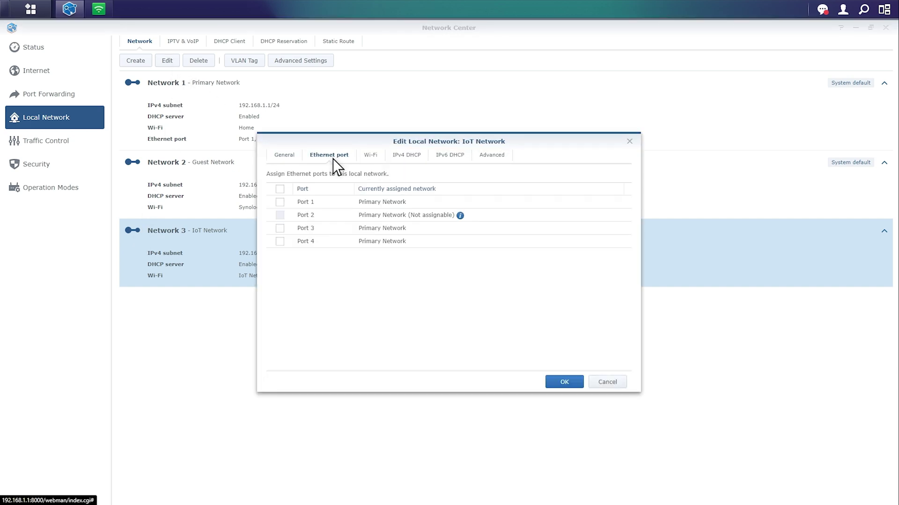
click(279, 242)
click(570, 383)
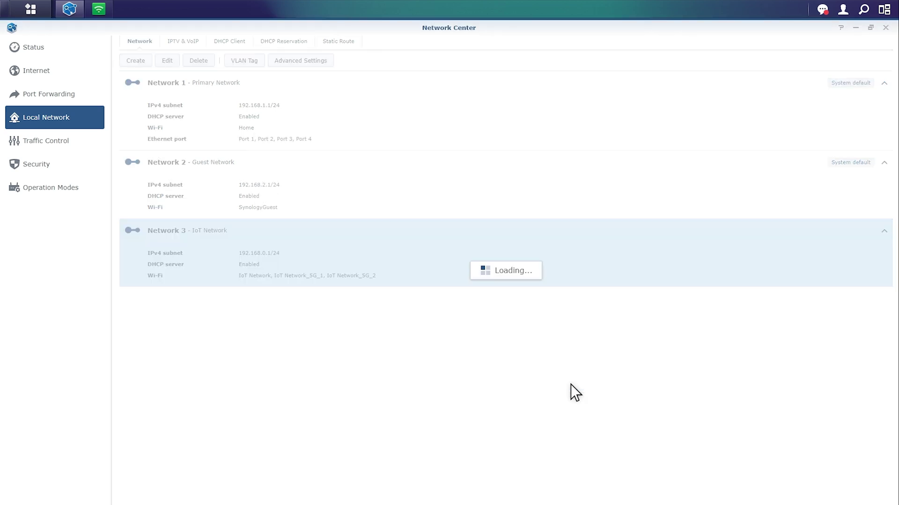
click(70, 142)
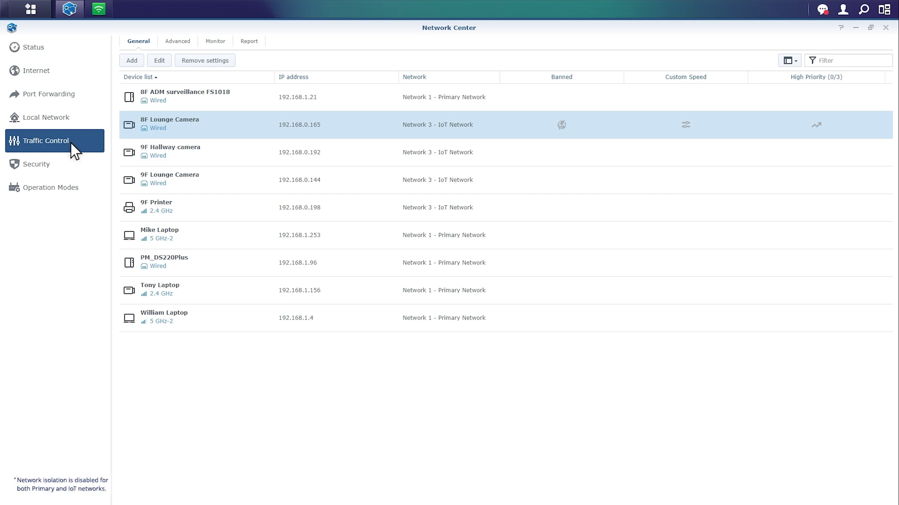
Start a new firewall rule under Security > Firewall named 'IoT One way'
click(65, 175)
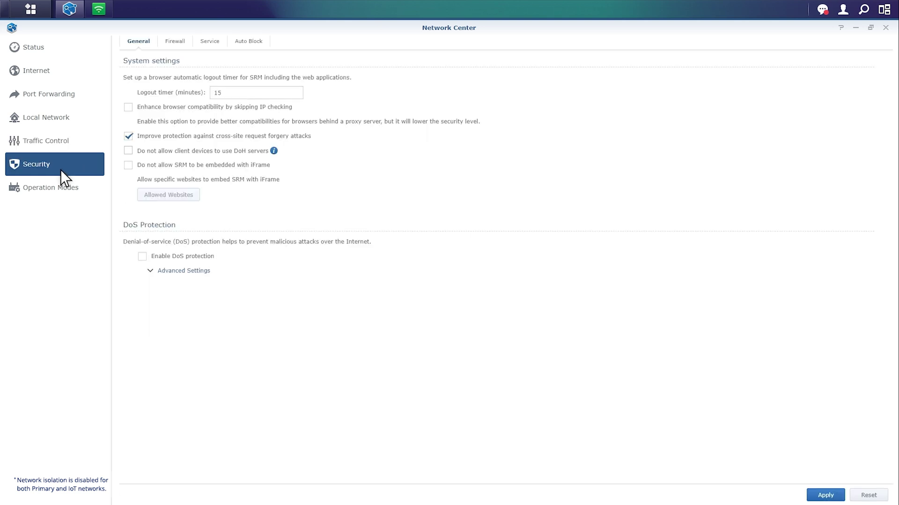
click(176, 42)
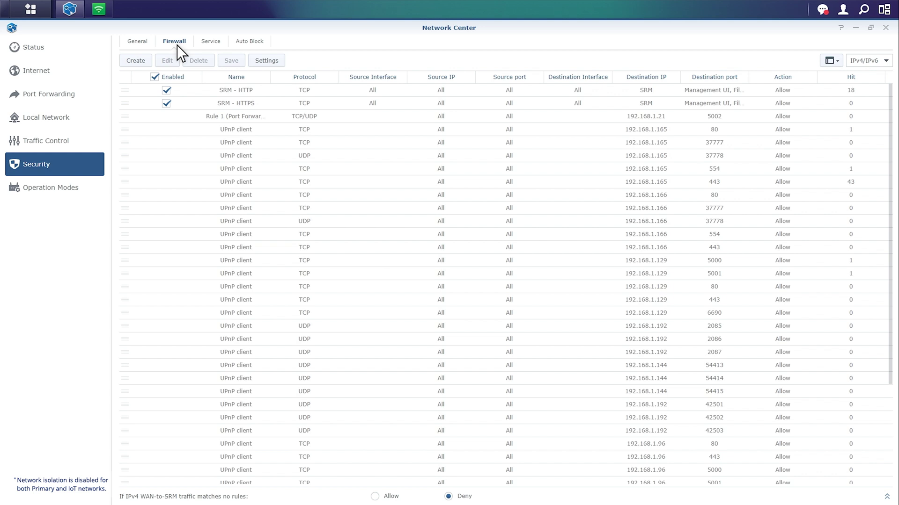
click(145, 62)
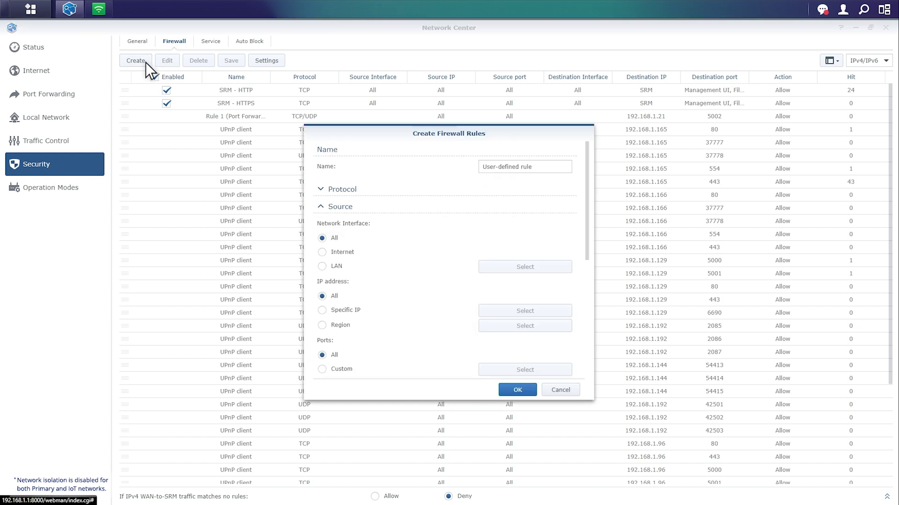
click(523, 168)
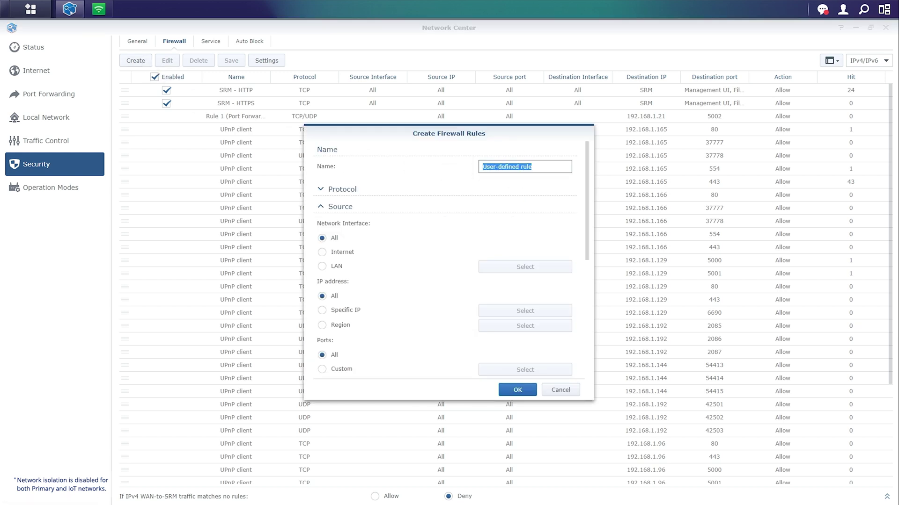
text(IoT One way)
Set the rule's source to local network Network 3 – IoT Network
click(323, 266)
click(495, 267)
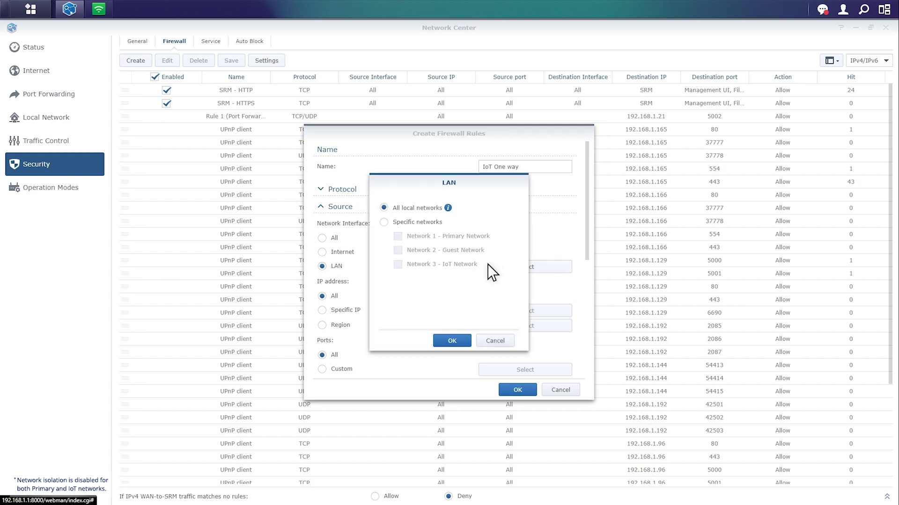
click(383, 223)
click(398, 265)
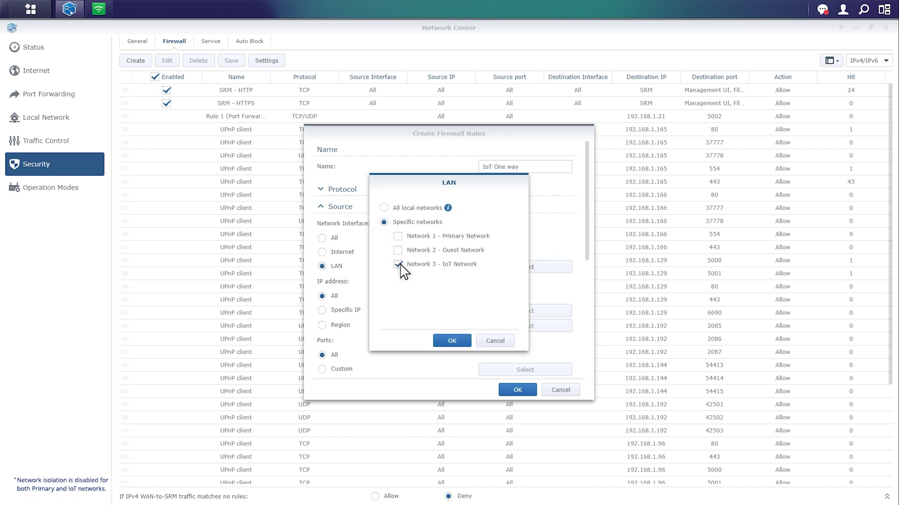
click(456, 340)
drag(585, 253, 585, 315)
Set the destination to Network 1 – Primary Network with action Deny and create the rule
scroll(586, 316, down, 1)
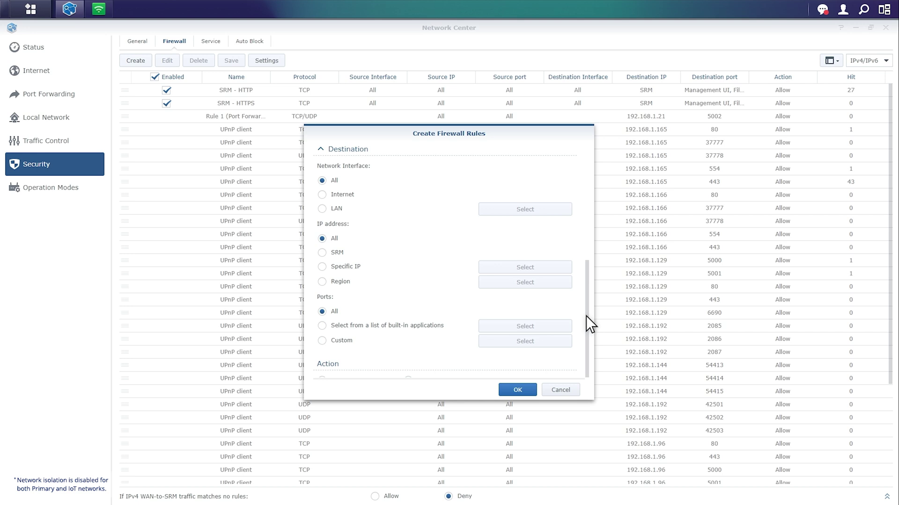
click(322, 209)
click(494, 211)
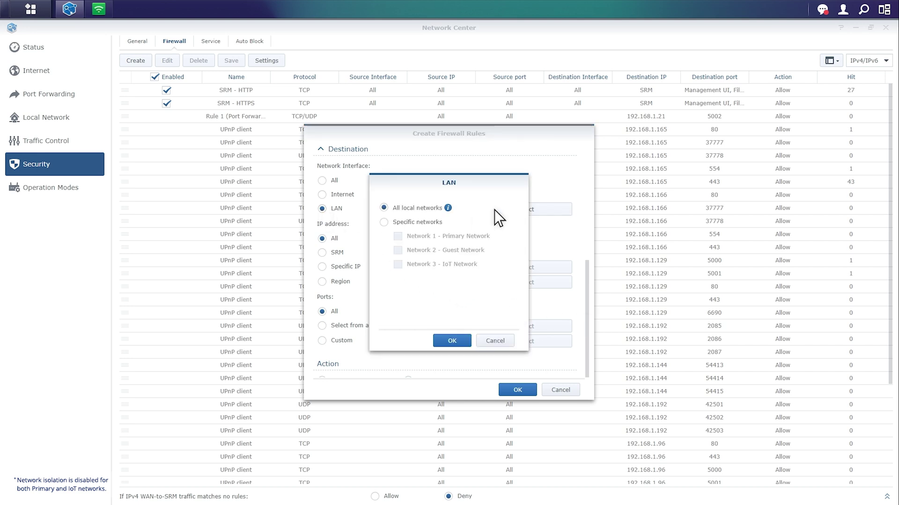
click(385, 222)
click(397, 237)
click(443, 341)
scroll(443, 342, down, 1)
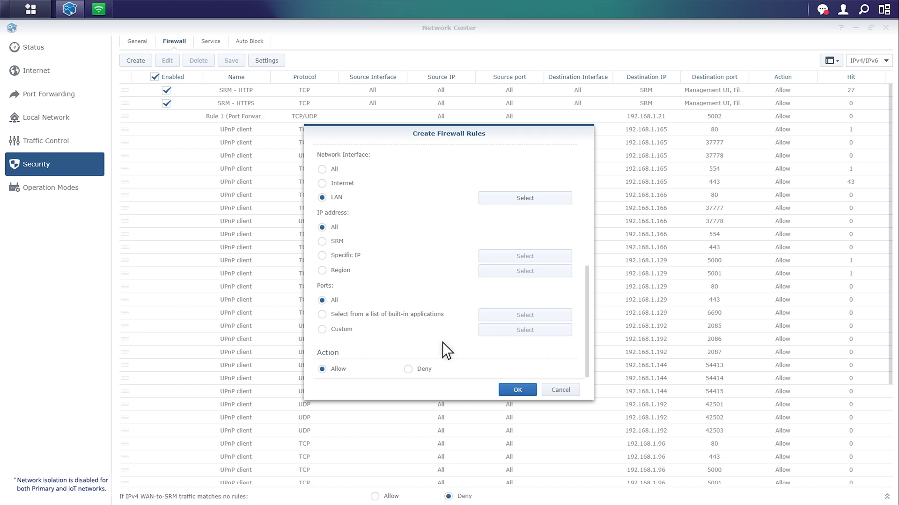
click(407, 369)
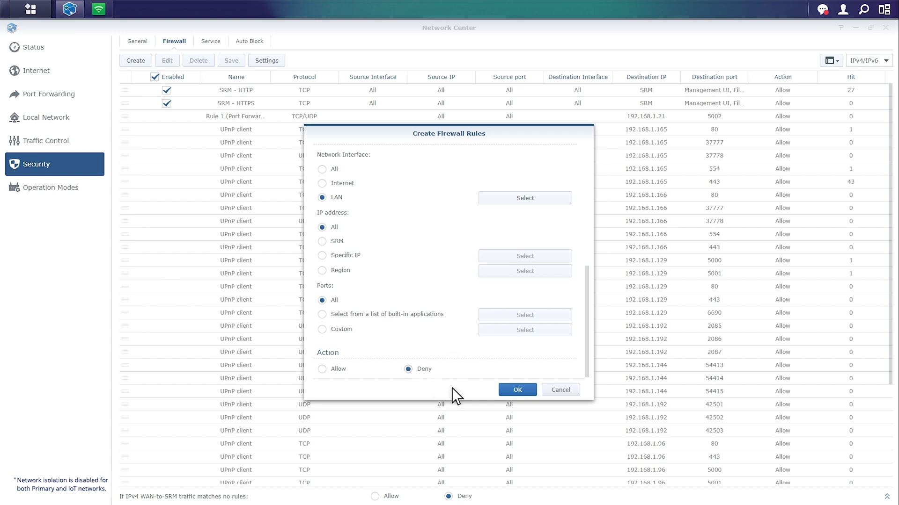
click(507, 391)
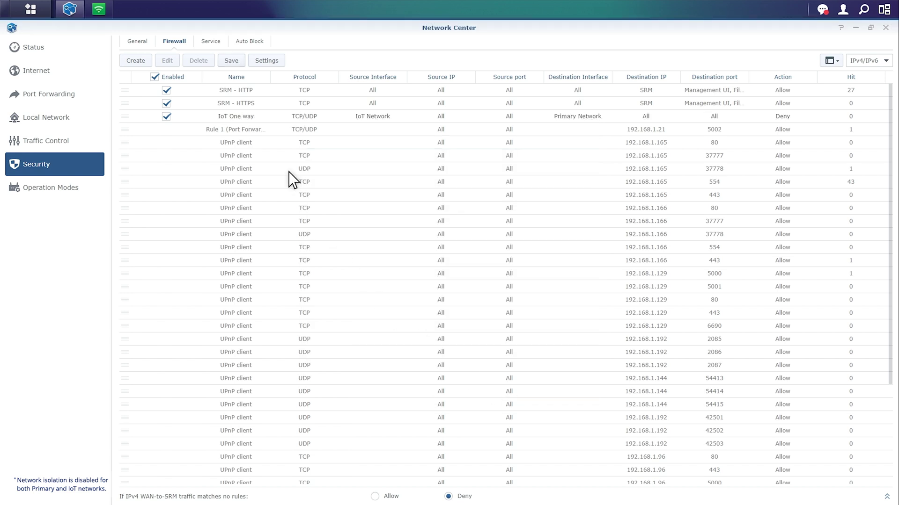
Save the firewall rules, connect the PC to the IoT Network Wi-Fi, and reload Surveillance Station
click(240, 63)
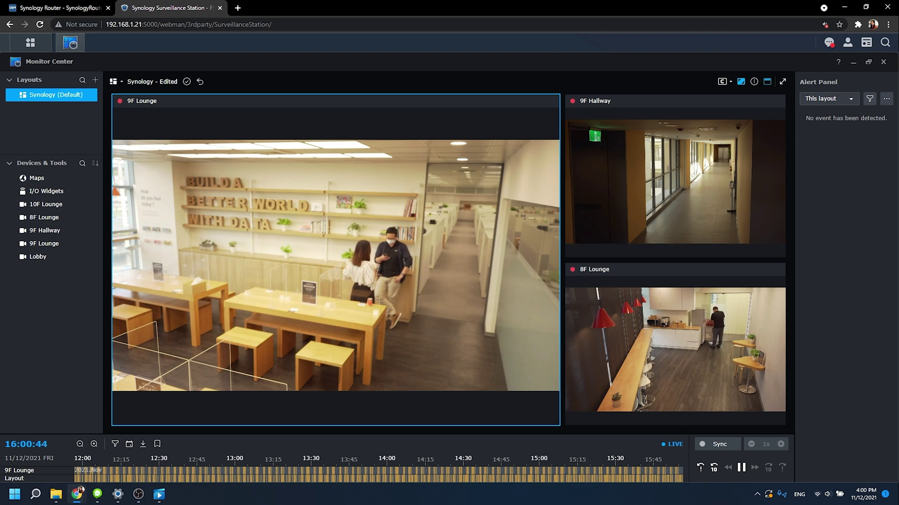
click(818, 495)
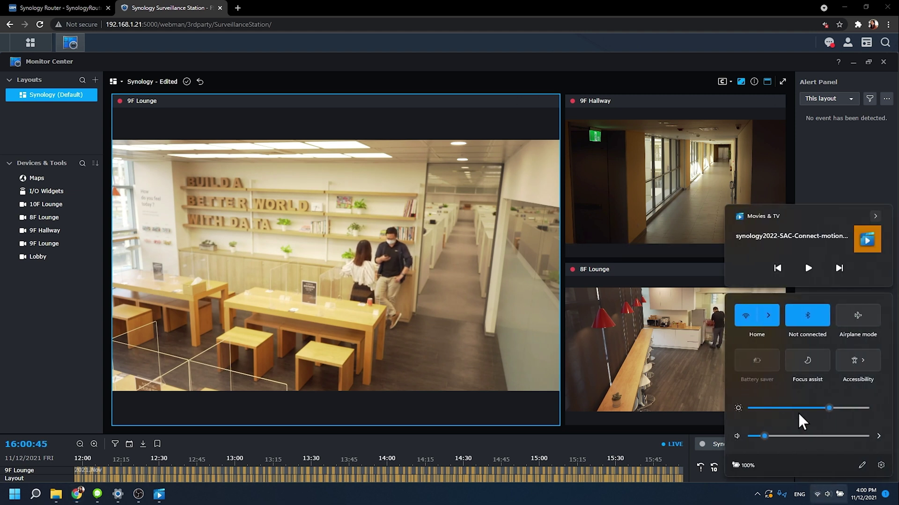
click(771, 320)
click(814, 374)
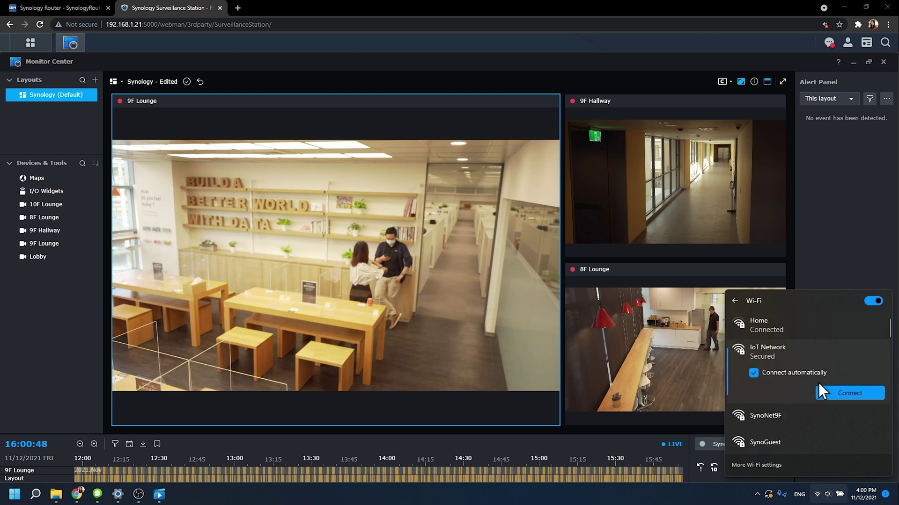
click(821, 391)
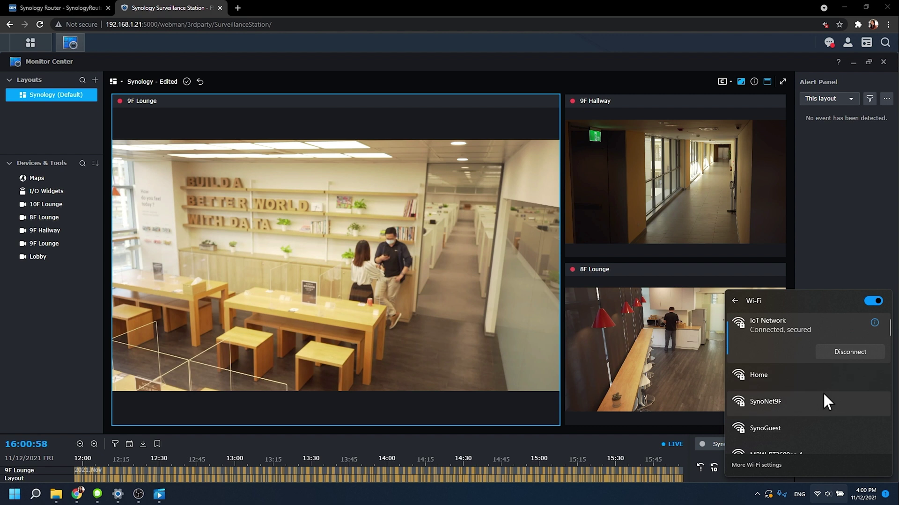
click(847, 276)
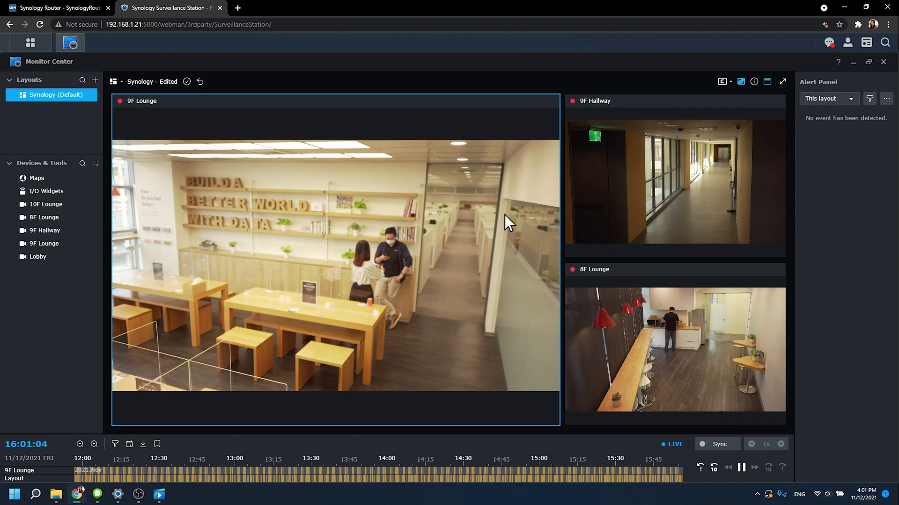